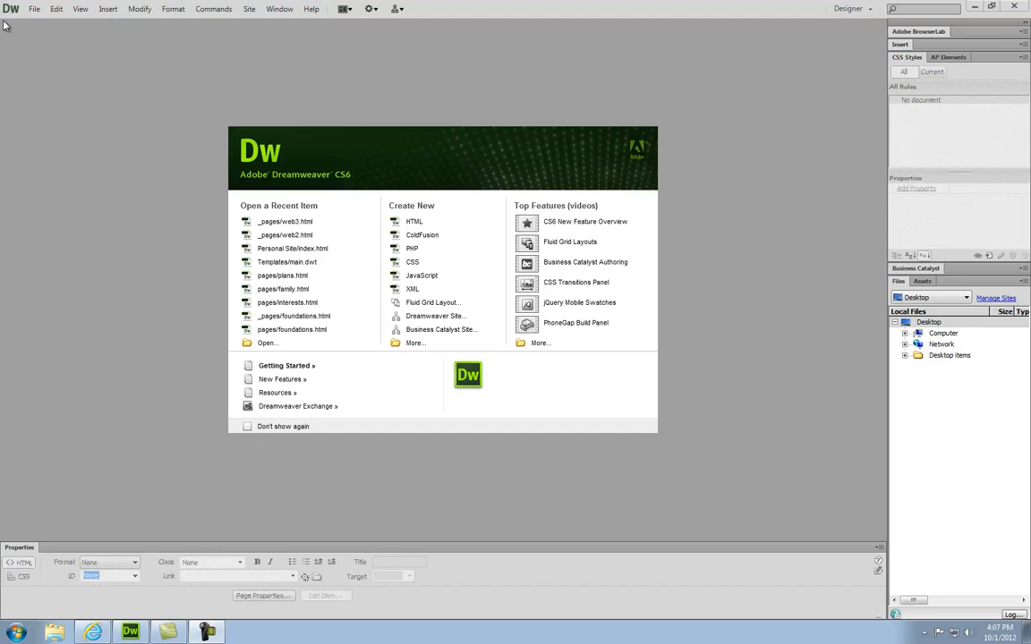
Create a blank HTML page with no layout and enter "This is sample text. I want this word to appear bold and in orange."
left_click(34, 9)
left_click(40, 24)
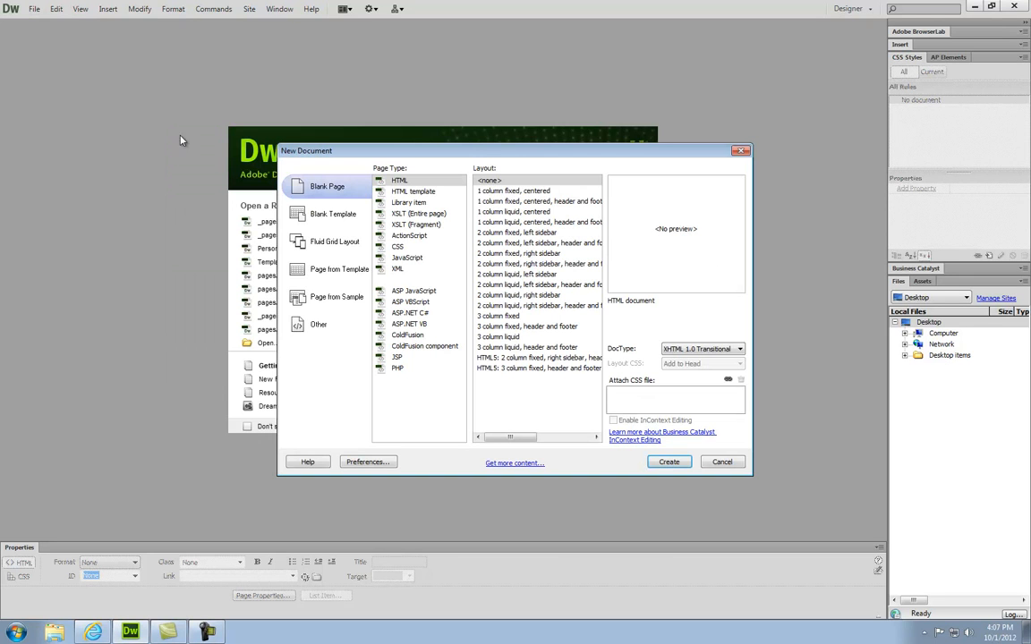
left_click(506, 182)
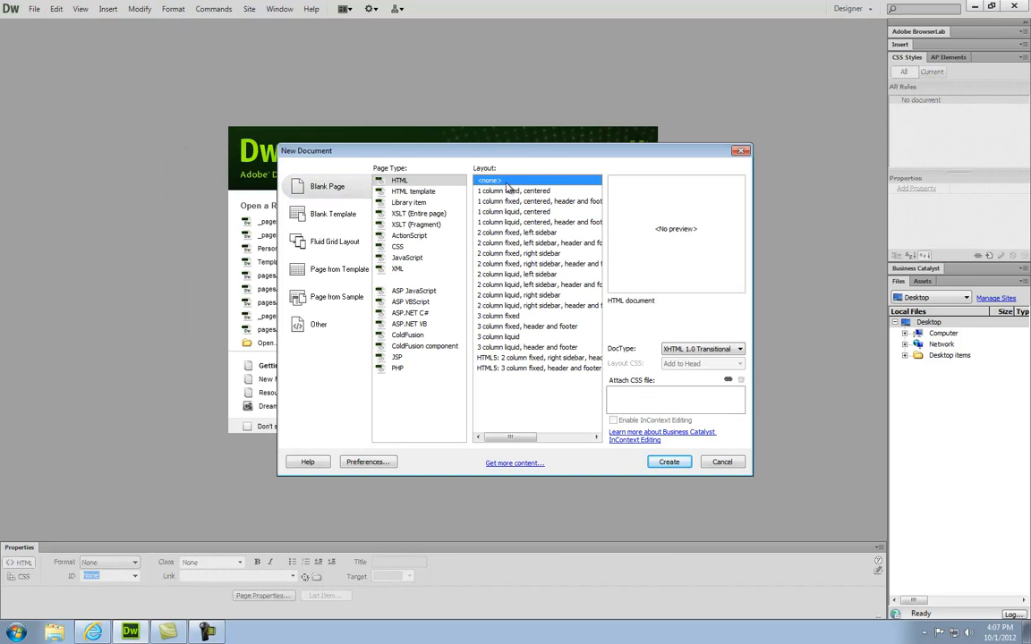
left_click(673, 462)
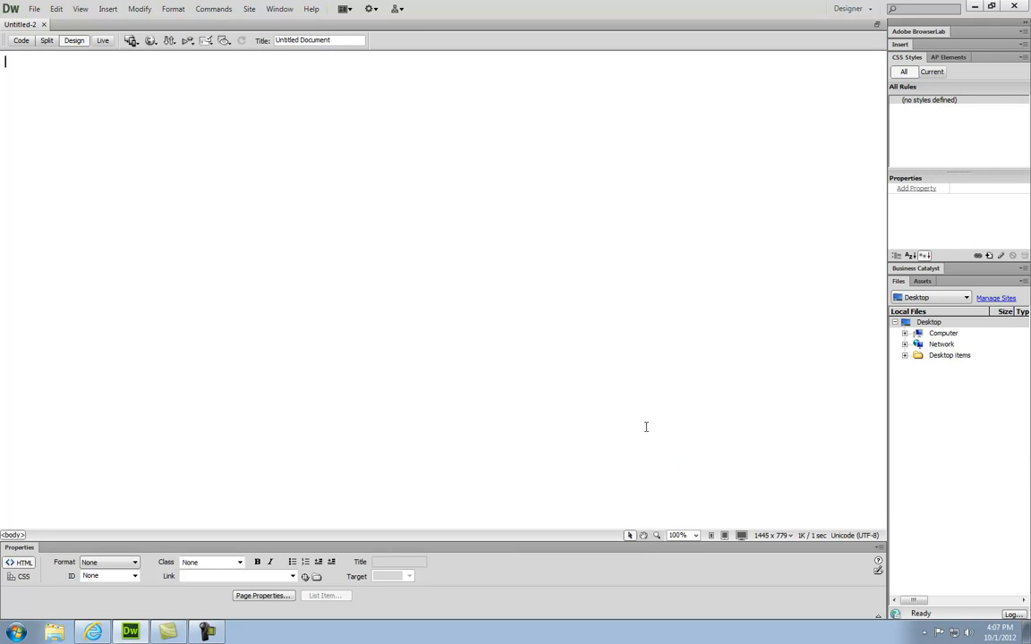
type("This is sample text. ")
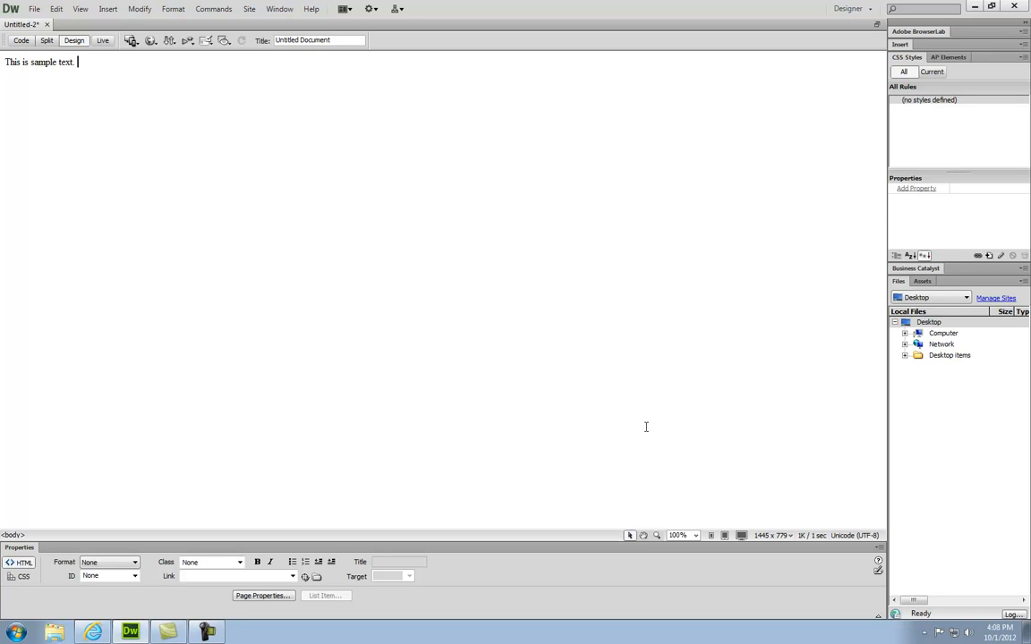
type("I want this word to appear bold and in orange.")
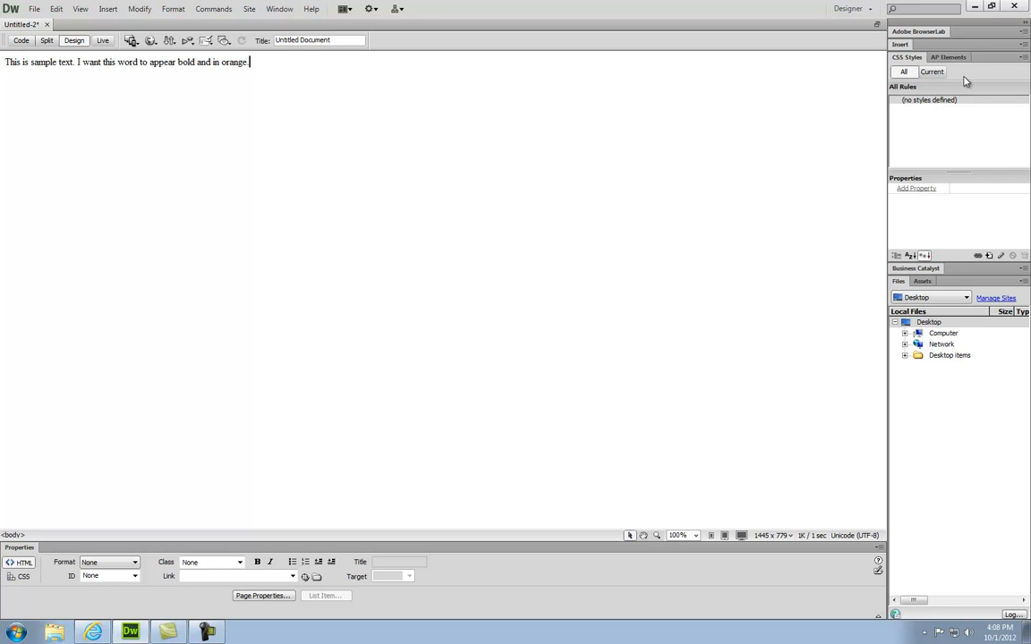
Create a new CSS rule with a Class selector named "orange", defined in this document only
left_click(989, 256)
left_click(402, 232)
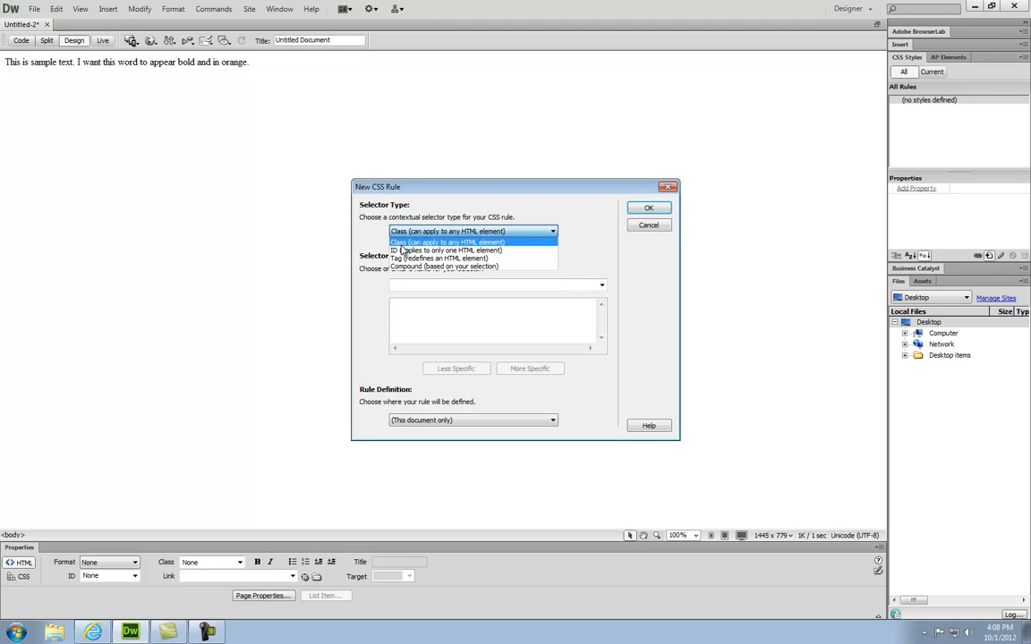
left_click(403, 250)
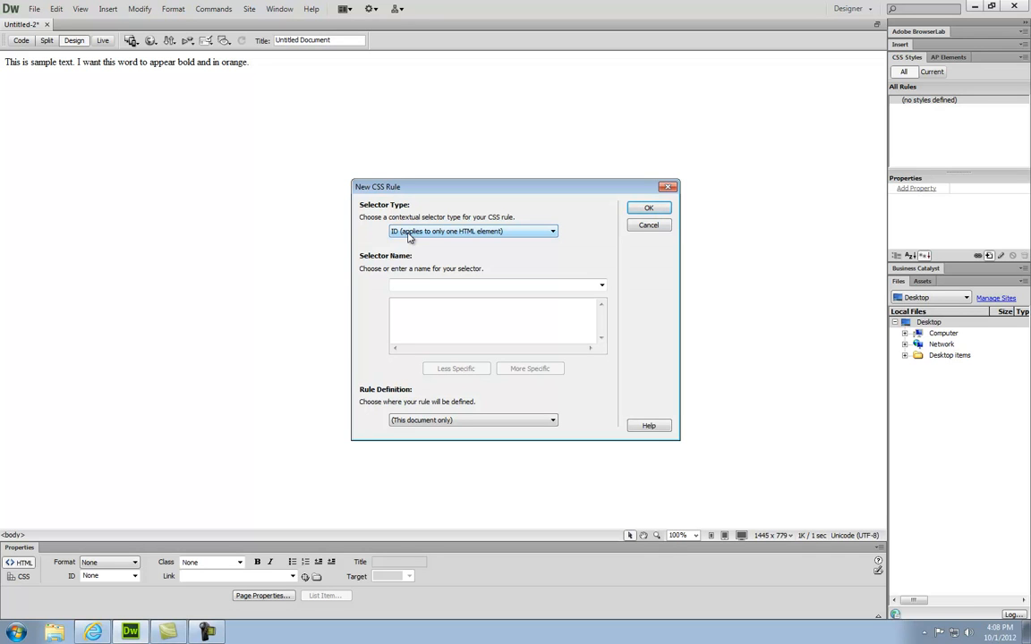
left_click(410, 235)
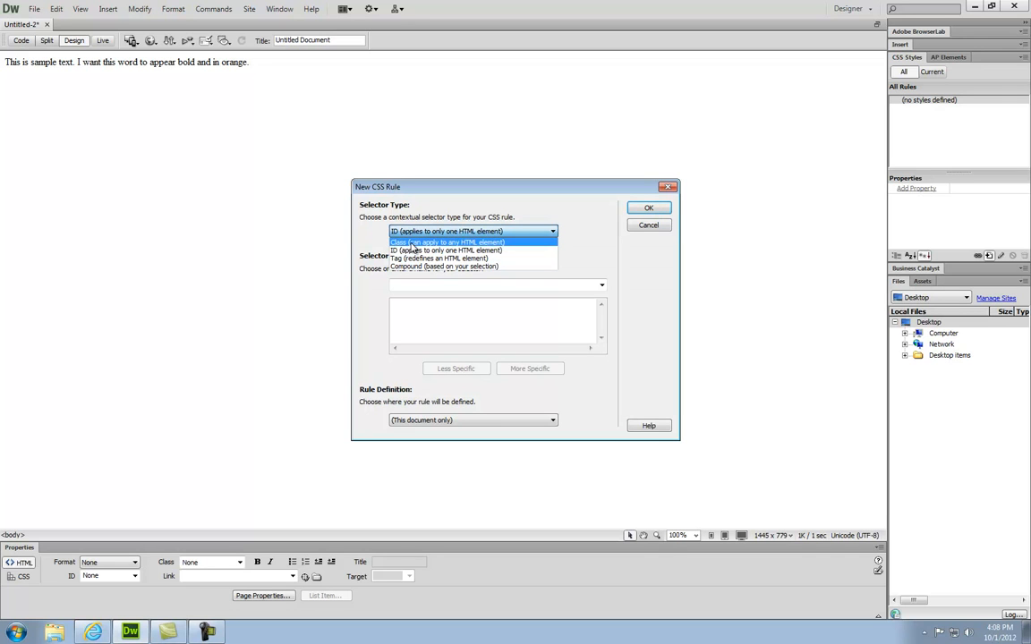
left_click(412, 243)
left_click(463, 283)
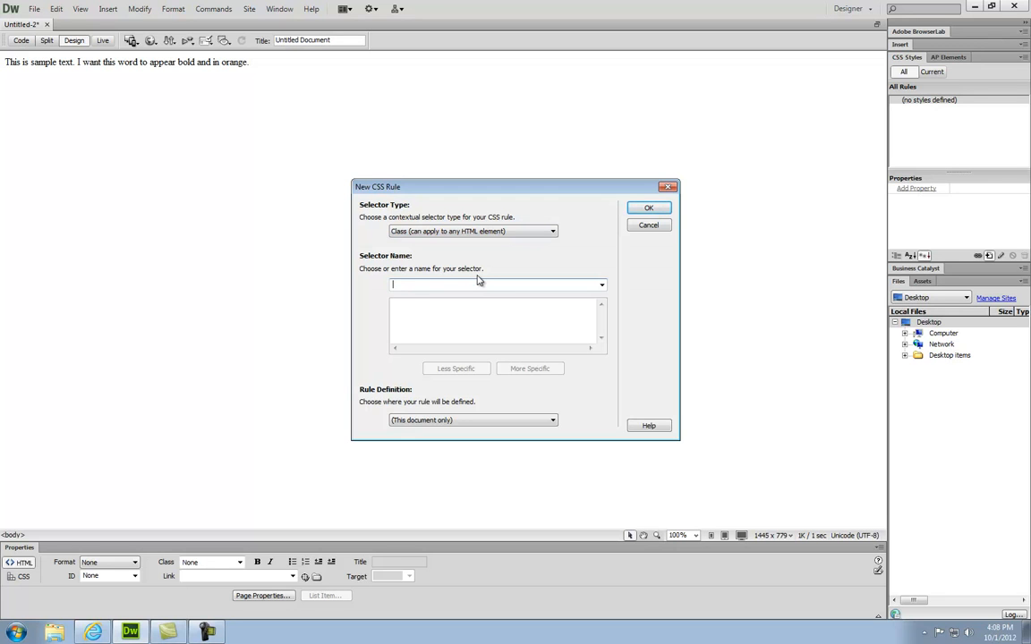
type("orange")
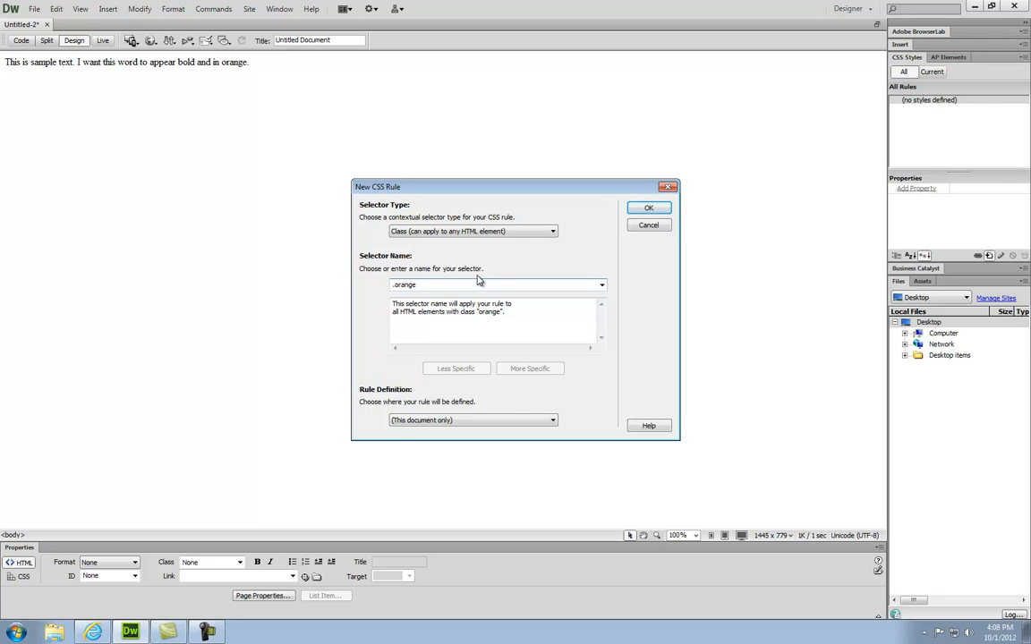
left_click(649, 209)
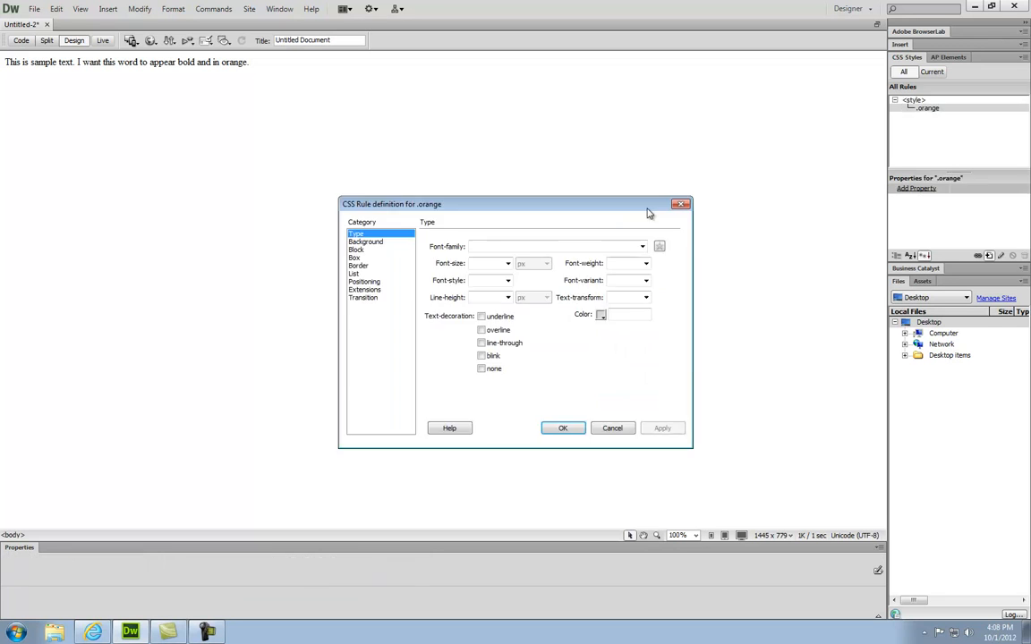
Define the .orange rule with font family Verdana, Geneva, sans-serif, font weight bolder and the orange color #F90
left_click_drag(554, 207, 520, 208)
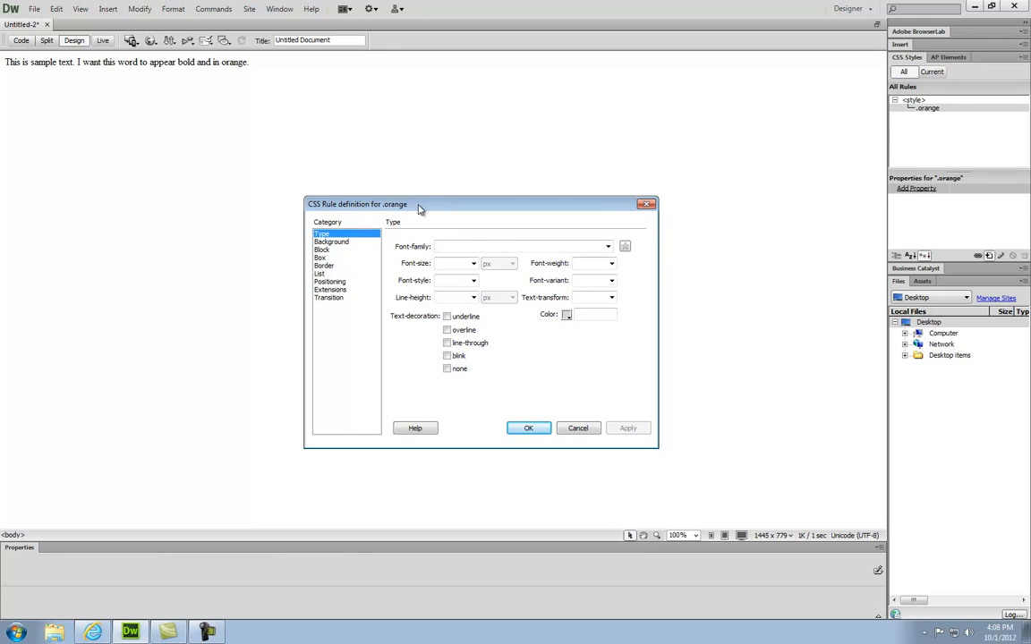
left_click(607, 246)
left_click(575, 257)
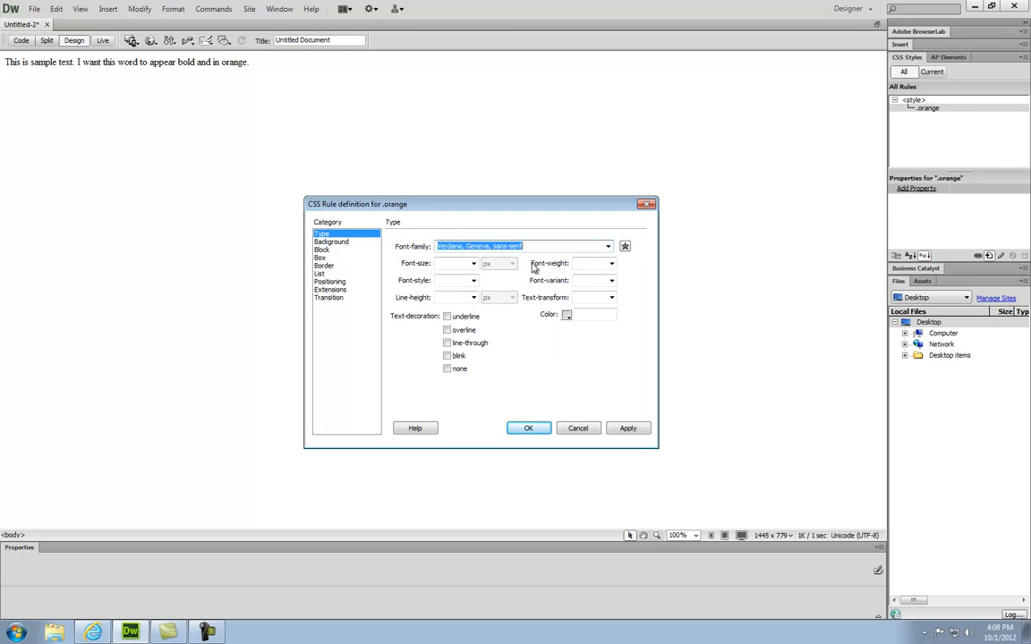
left_click(611, 263)
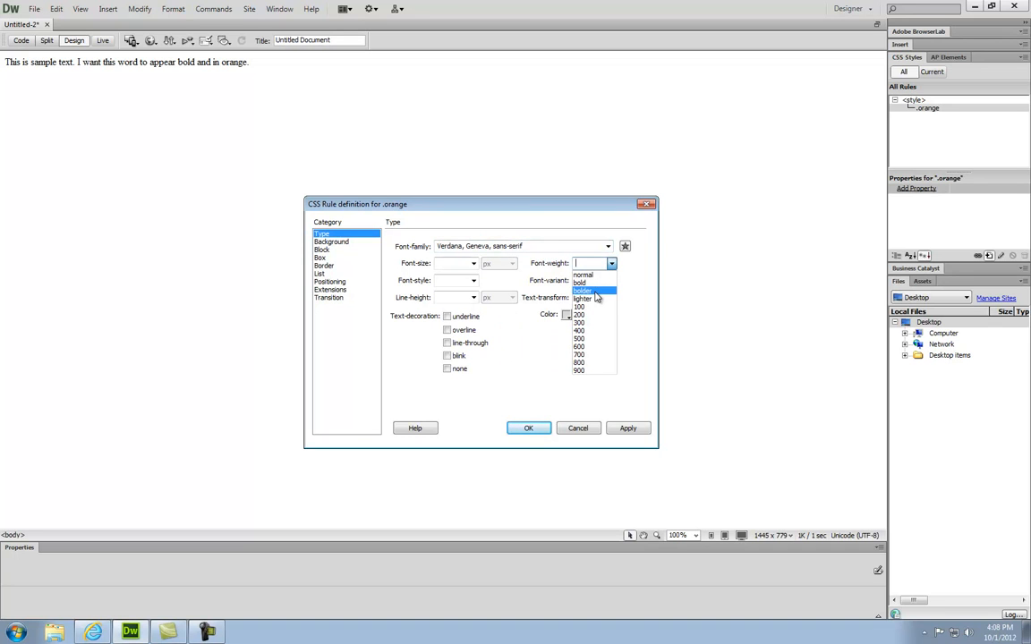
left_click(596, 293)
left_click(566, 315)
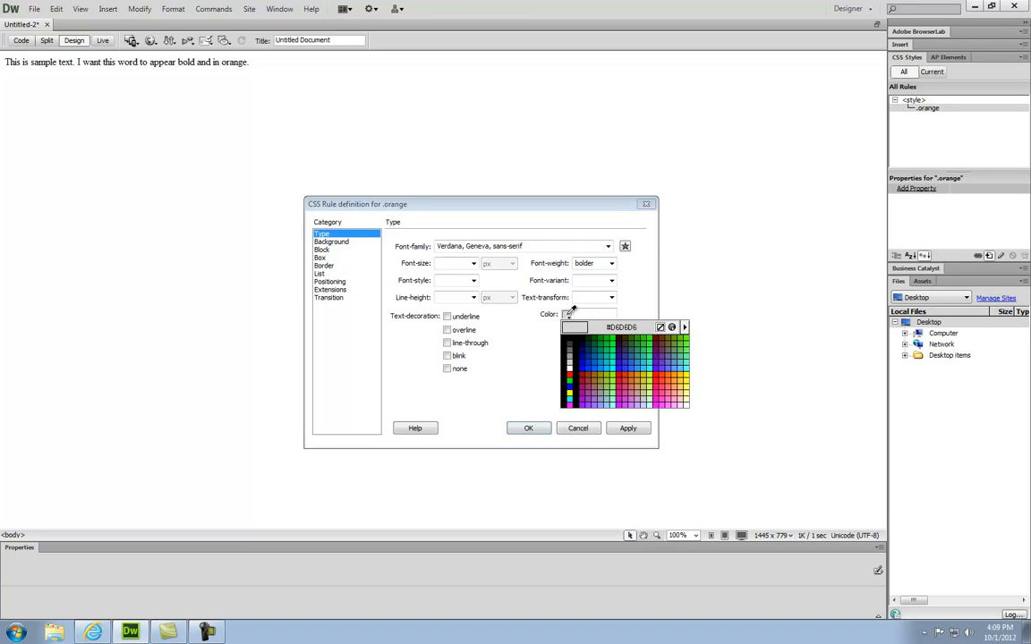
left_click(673, 374)
left_click(529, 428)
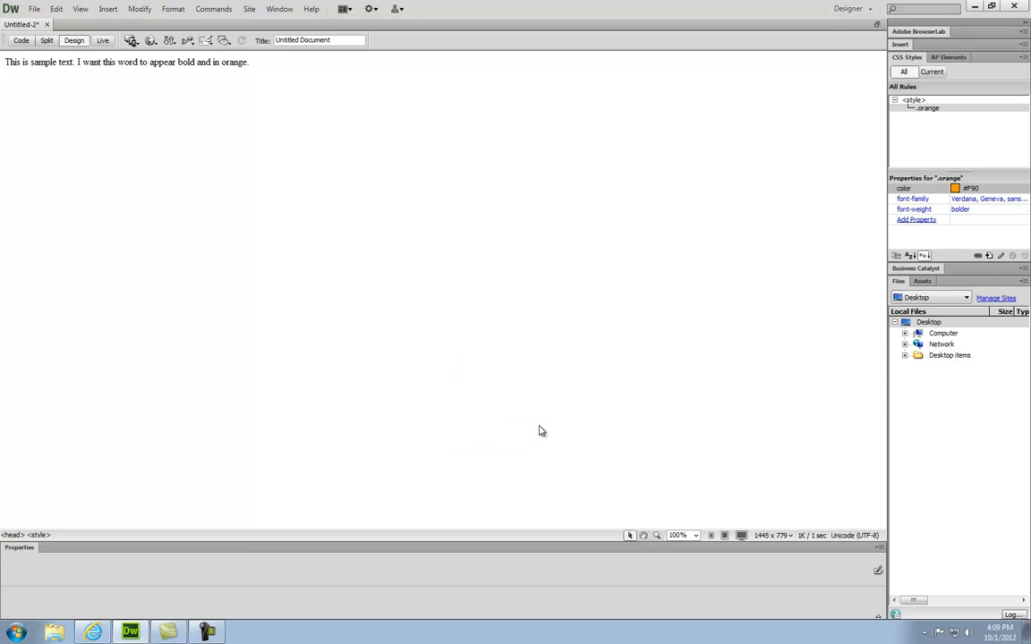
Apply the orange class to the word "orange" at the end of the sample sentence
left_click_drag(222, 62, 251, 62)
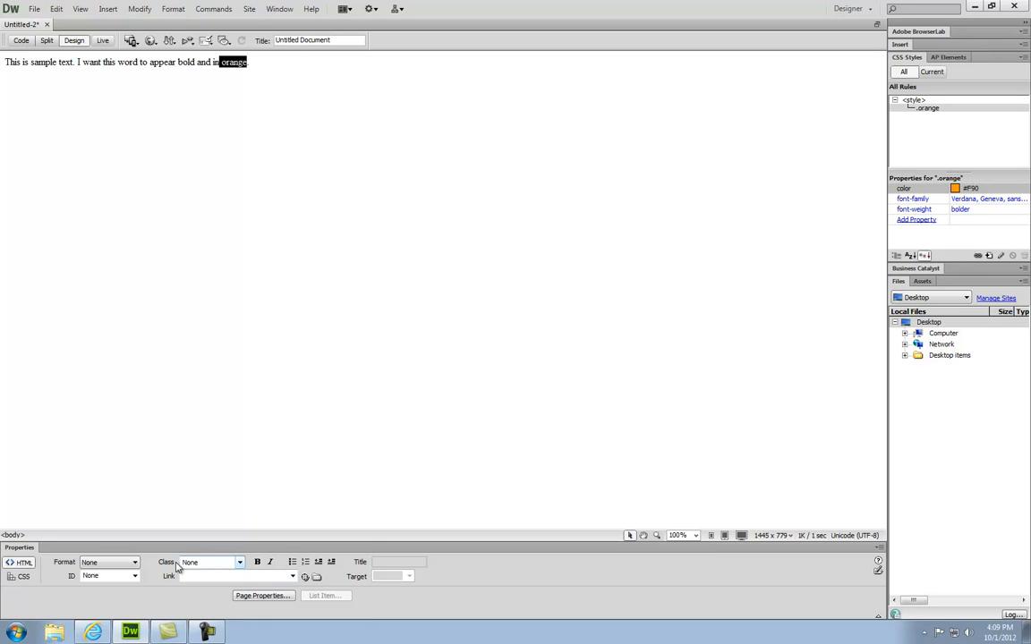
left_click(240, 567)
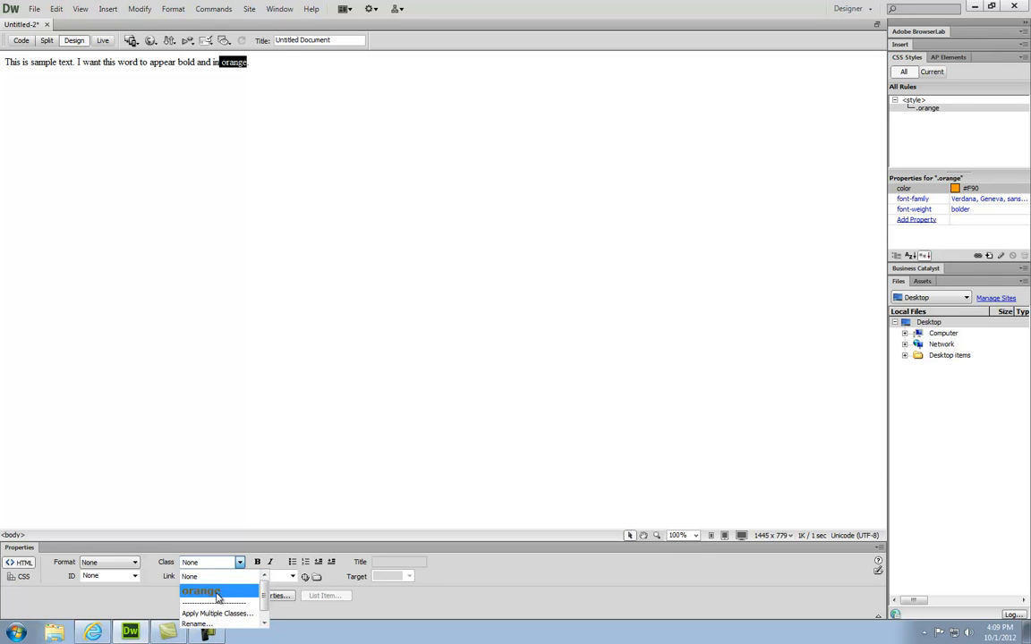
left_click(216, 592)
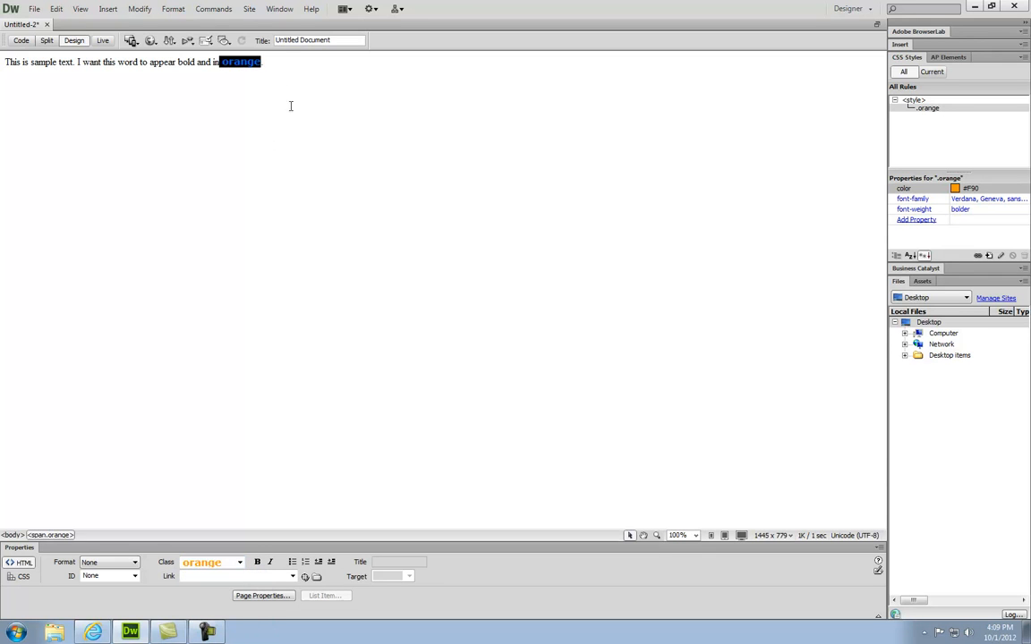
left_click(277, 72)
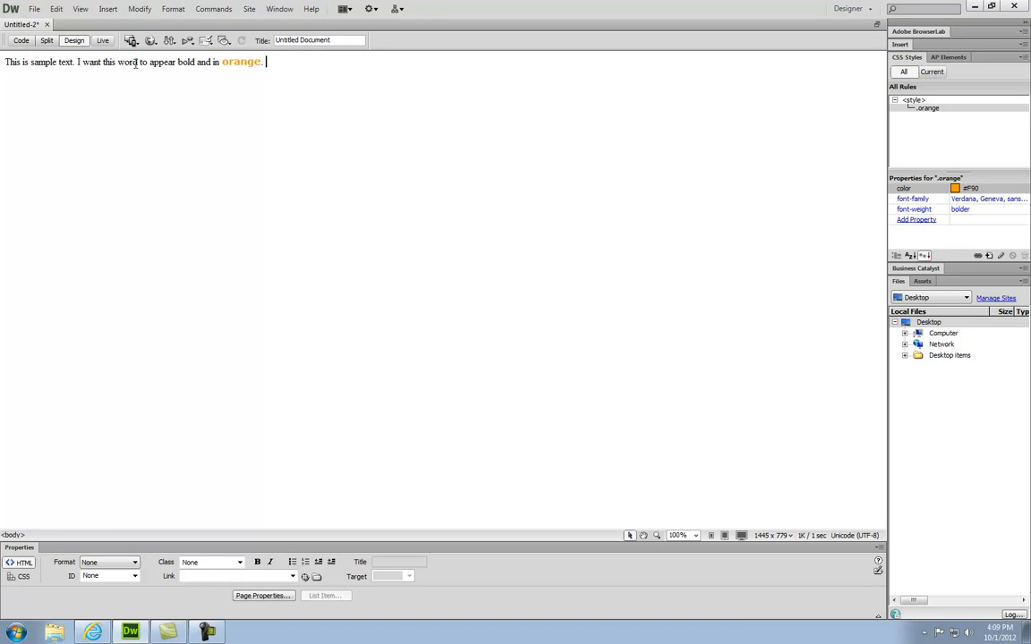
Apply the orange class to the characters "nt this wor" within "I want this word"
left_click_drag(135, 62, 99, 64)
left_click(240, 562)
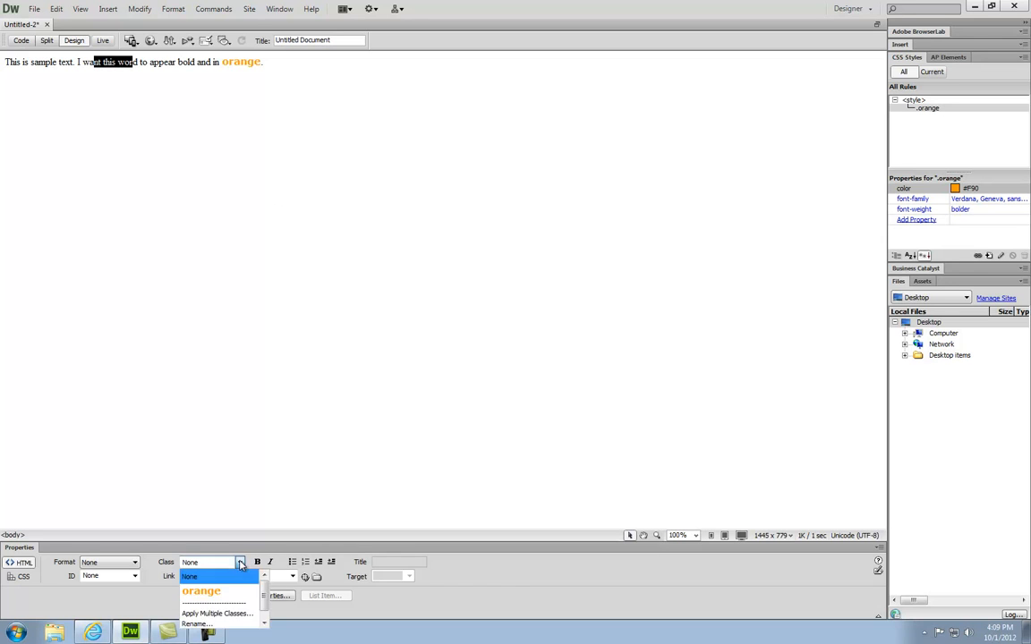
left_click(220, 592)
Add a new paragraph below the sample text reading "I want to align this text to the center of the page."
left_click(243, 175)
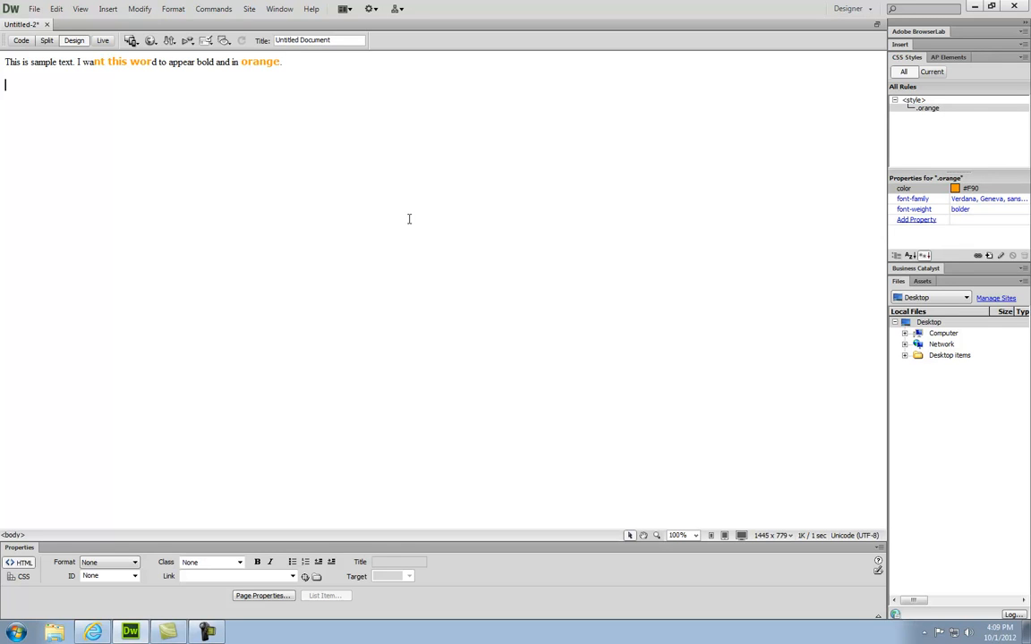
key("Return")
type("I want to align this text to the center of the page.")
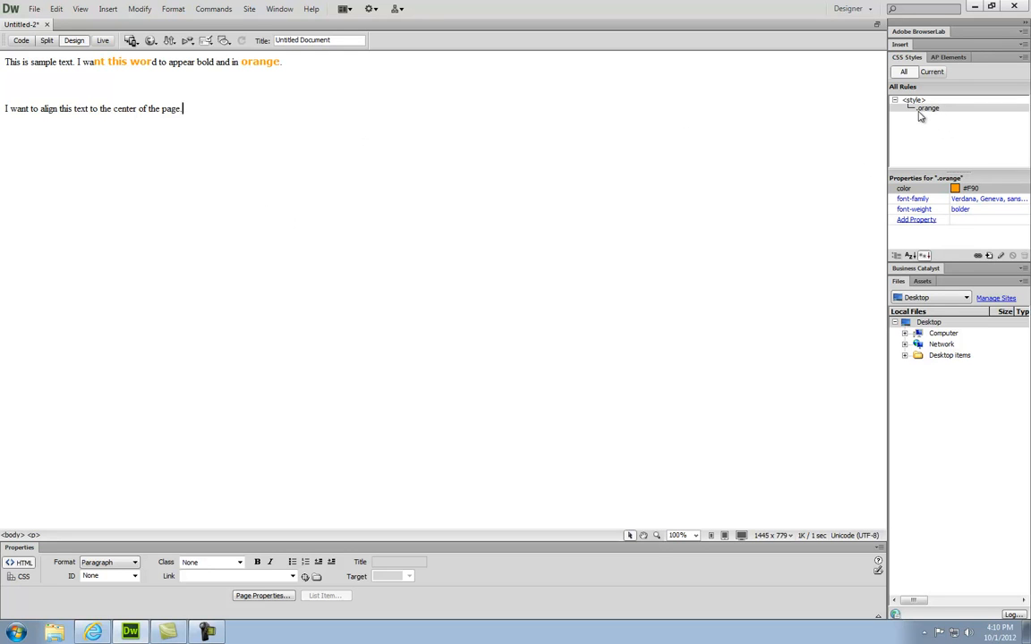
Create a CSS class rule named "centertext" in this document and set its text-align to center
left_click(989, 255)
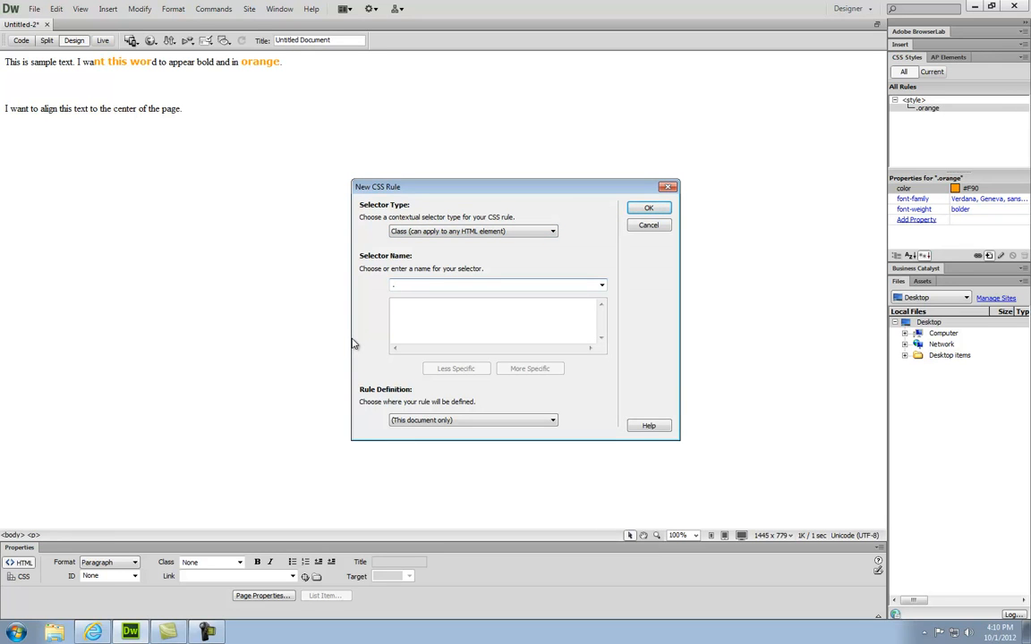
type("centertext")
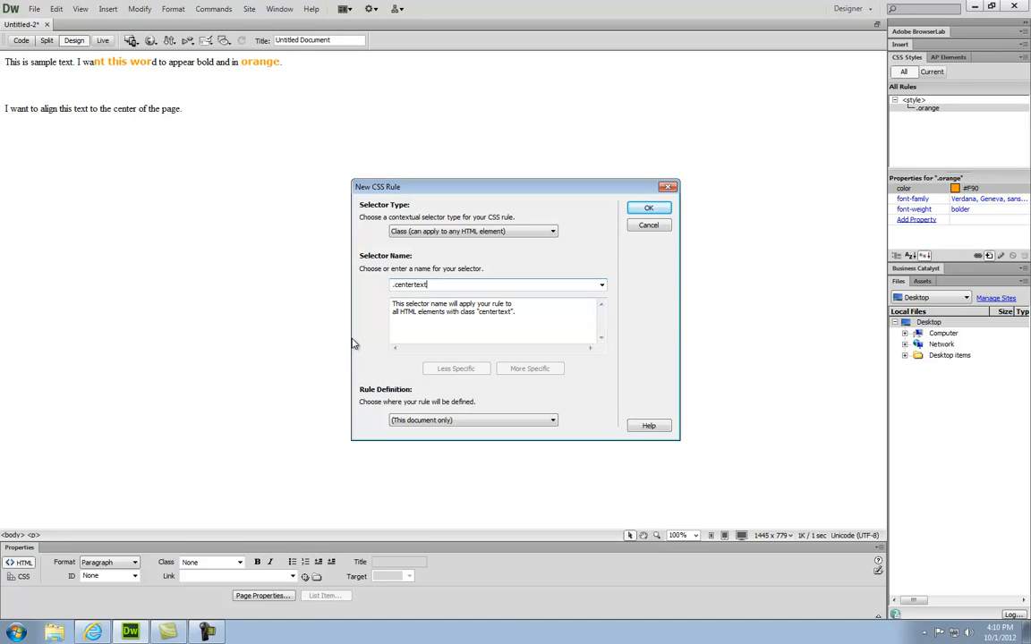
left_click(649, 208)
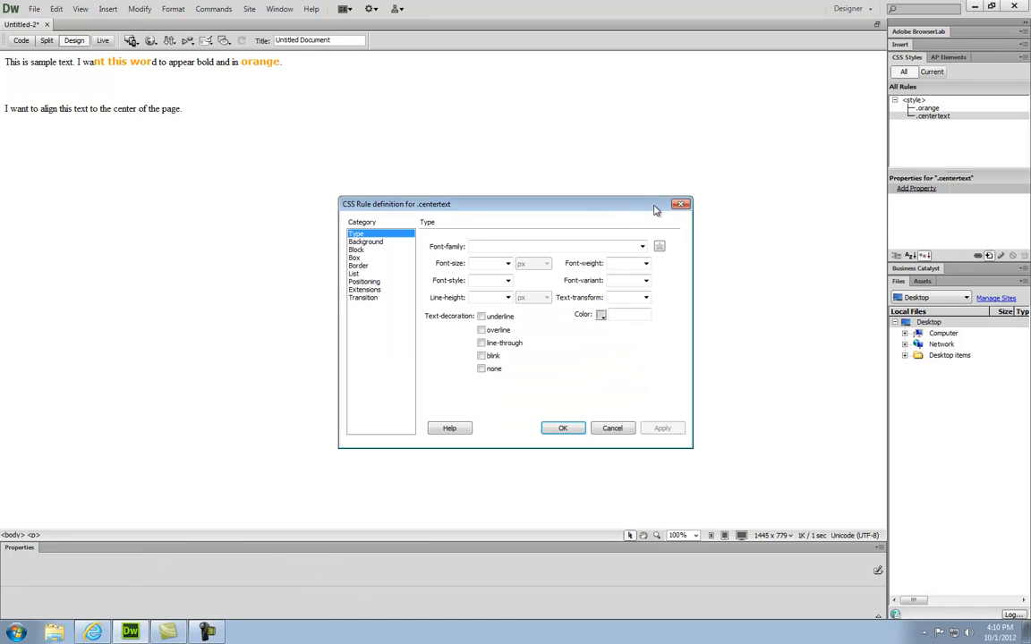
left_click(354, 249)
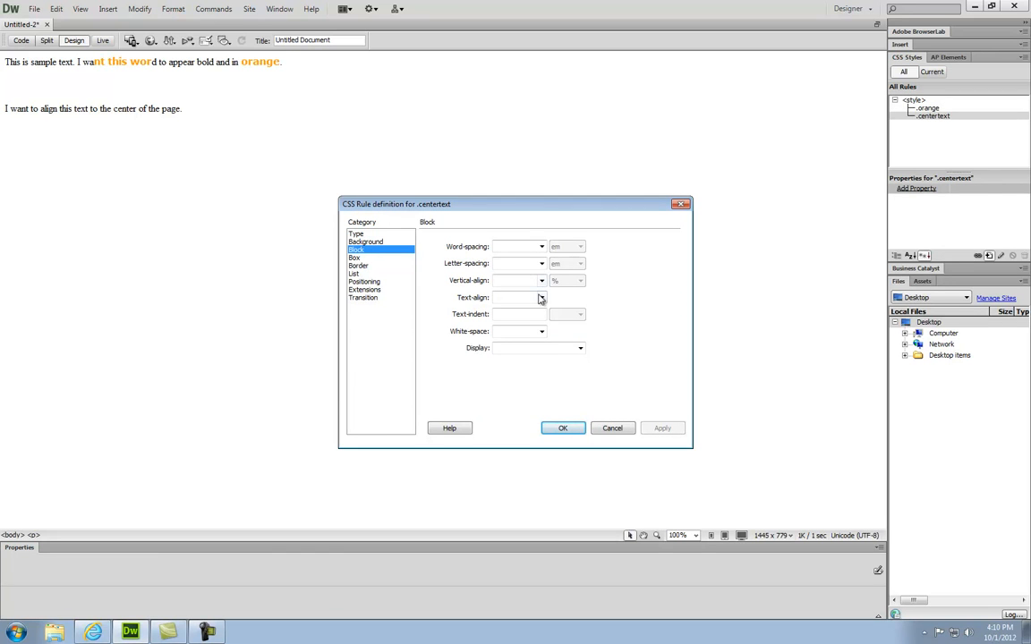
left_click(541, 298)
left_click(526, 324)
left_click(663, 429)
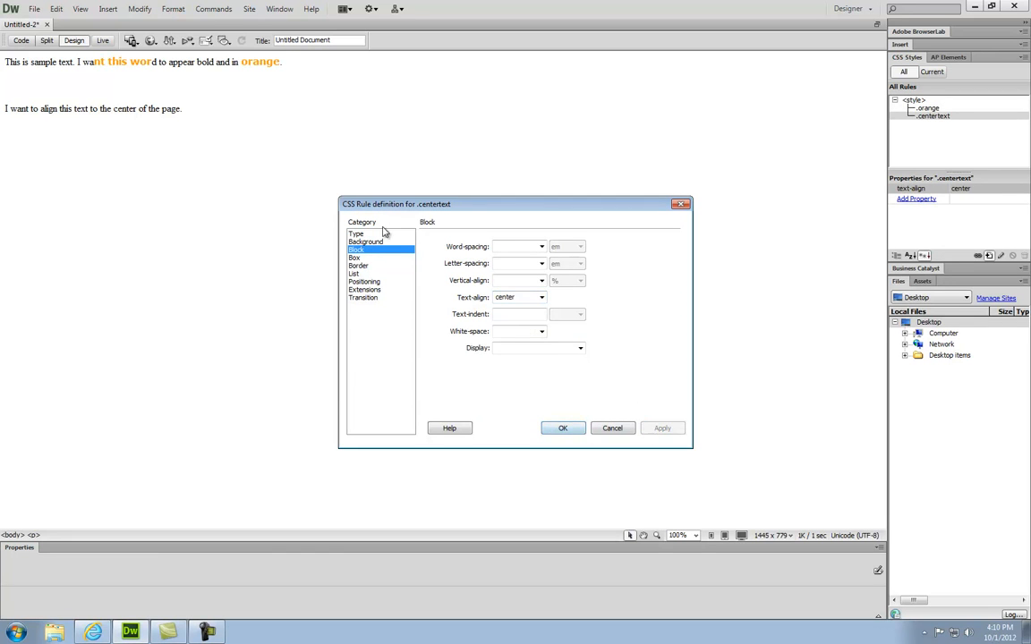
Set the .centertext rule's text color to red #F00 and finish the rule definition
left_click(355, 233)
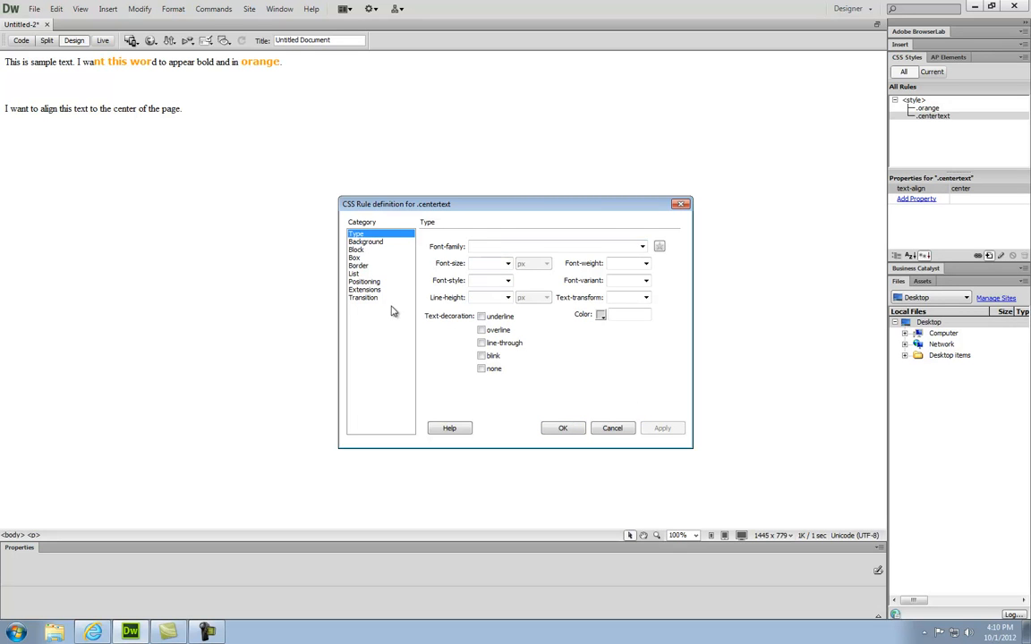
left_click(601, 315)
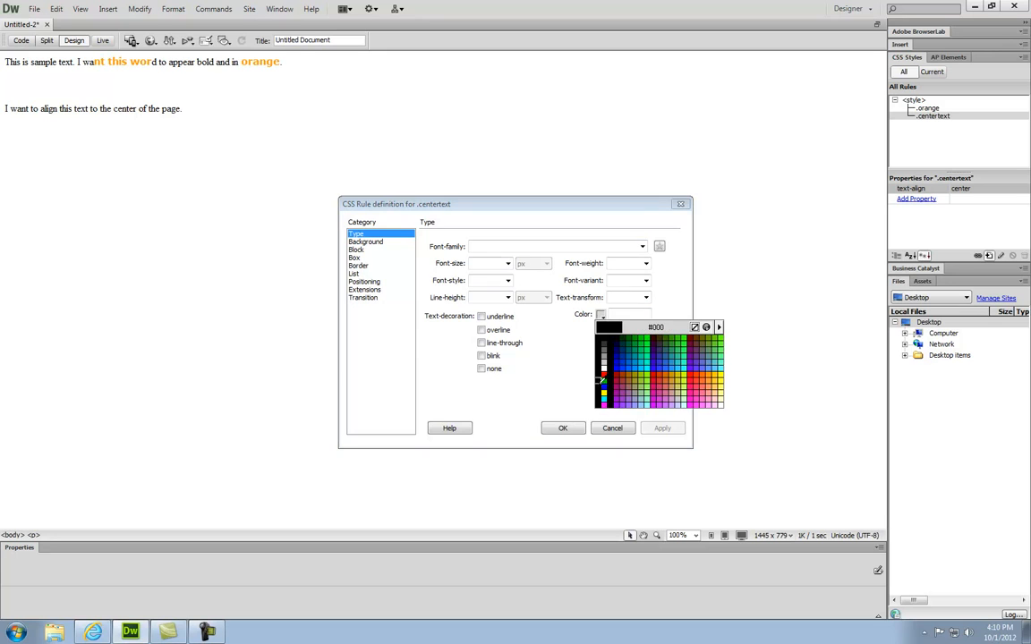
left_click(604, 375)
left_click(662, 430)
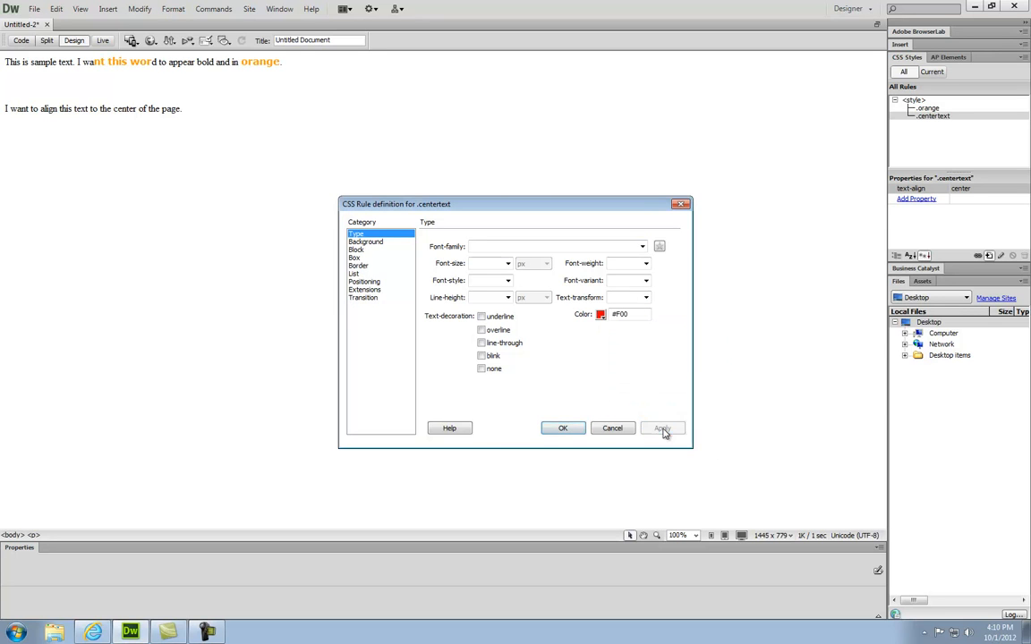
left_click(558, 429)
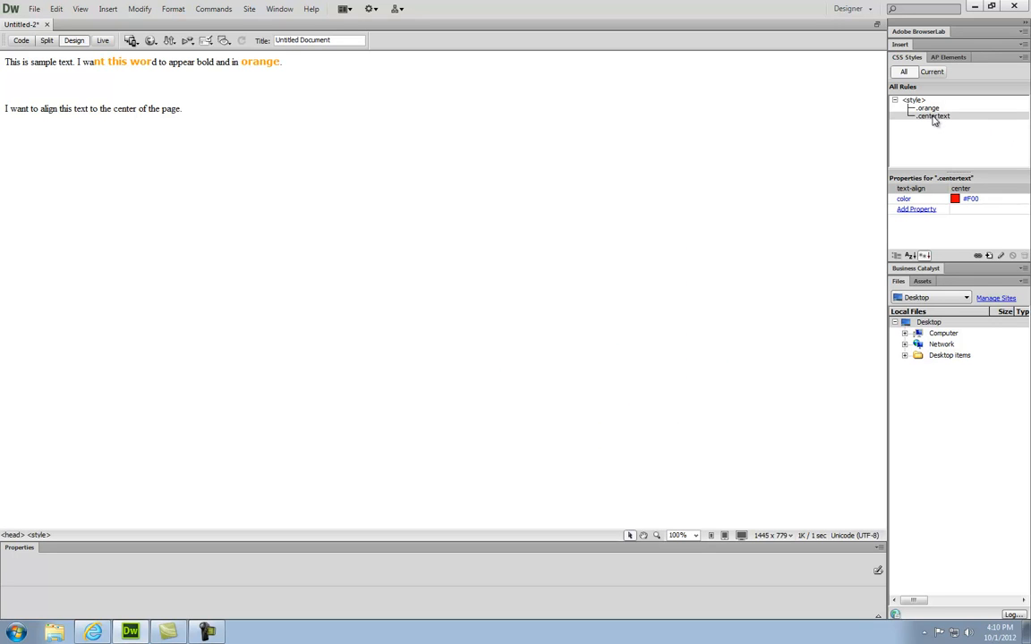
Apply the centertext class to the whole paragraph "I want to align this text to the center of the page."
left_click_drag(188, 111, 3, 113)
left_click(238, 562)
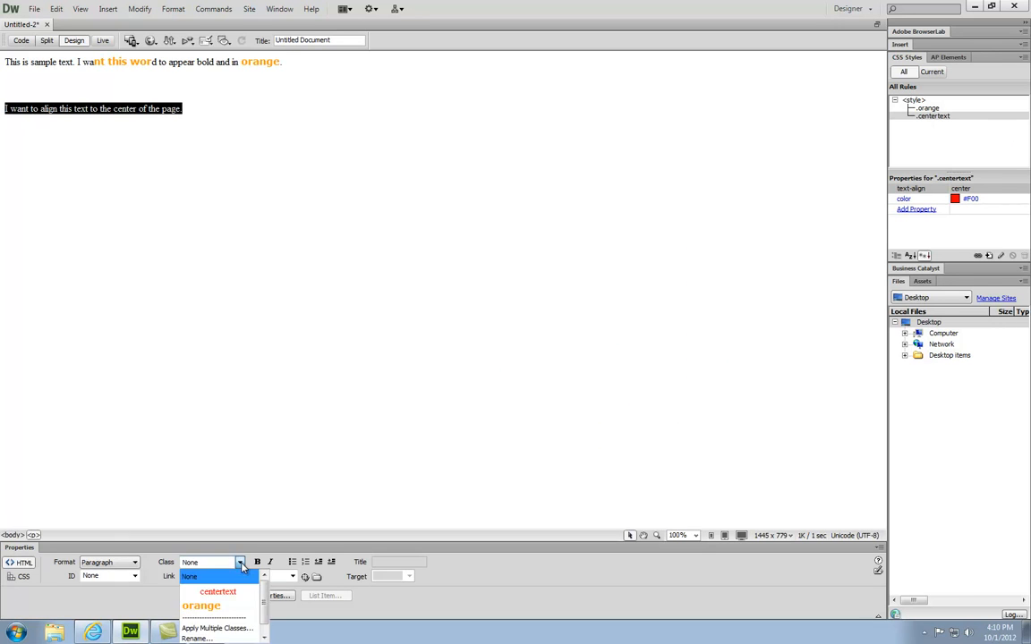
left_click(243, 593)
left_click(560, 90)
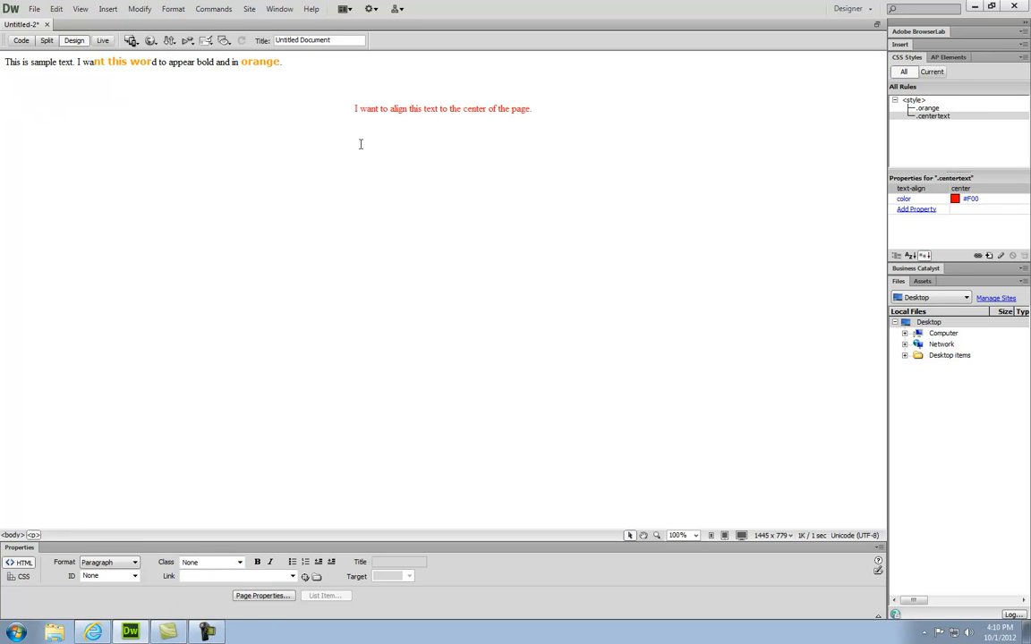
Examine the centertext class attribute on the paragraph tag in the page's source code, and return to the design view
left_click(21, 40)
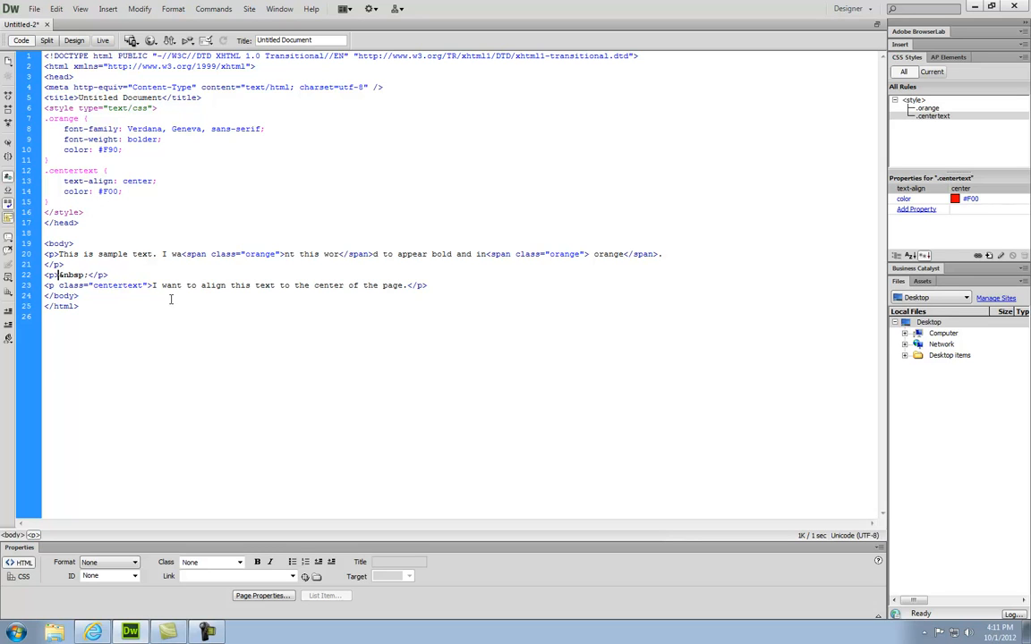
left_click_drag(59, 285, 154, 286)
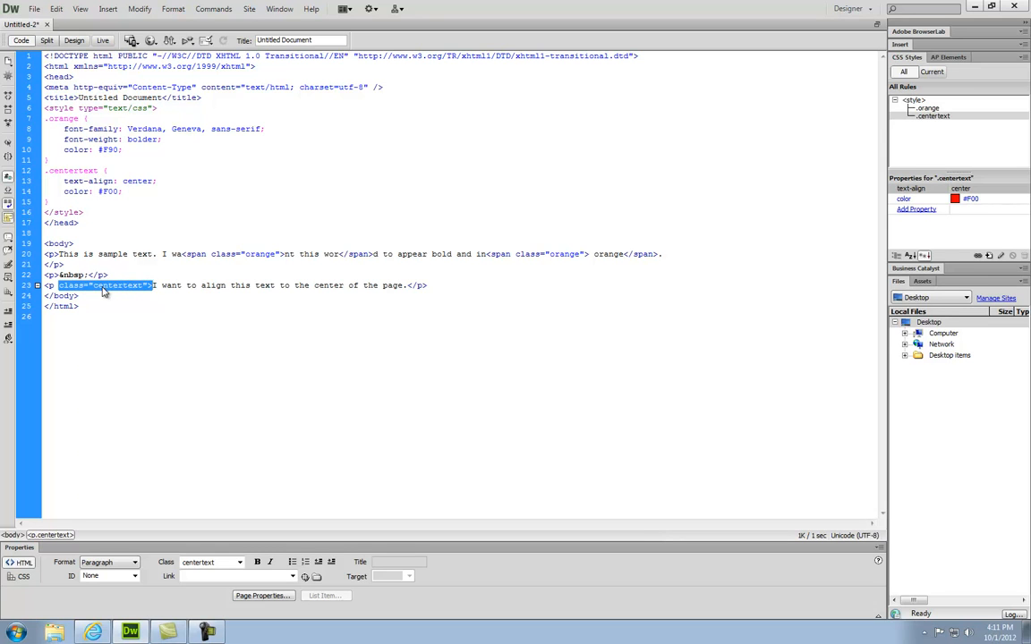
left_click(66, 287)
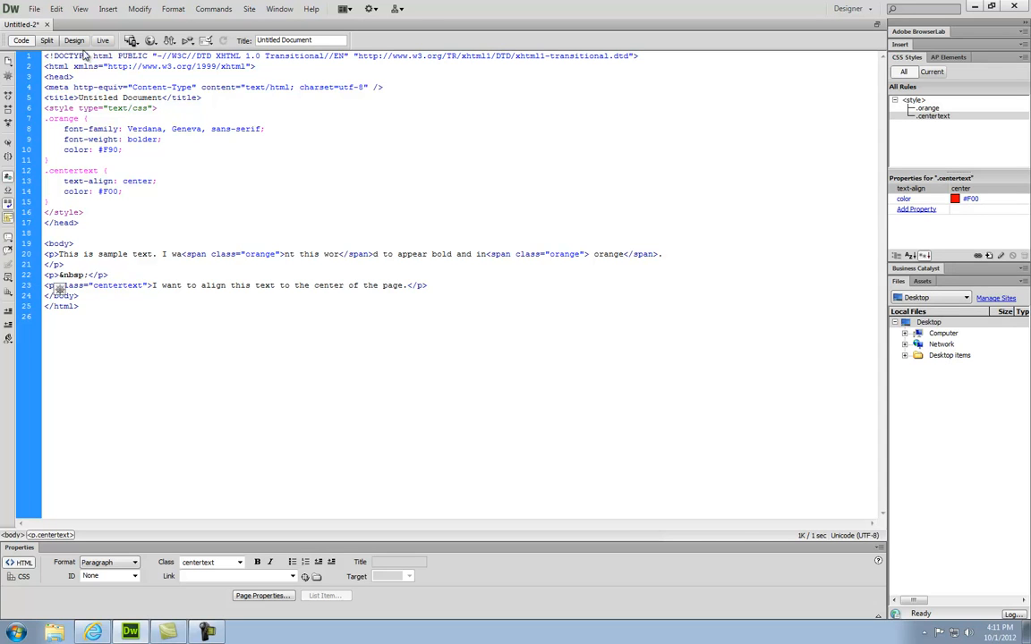
left_click(69, 42)
left_click(357, 269)
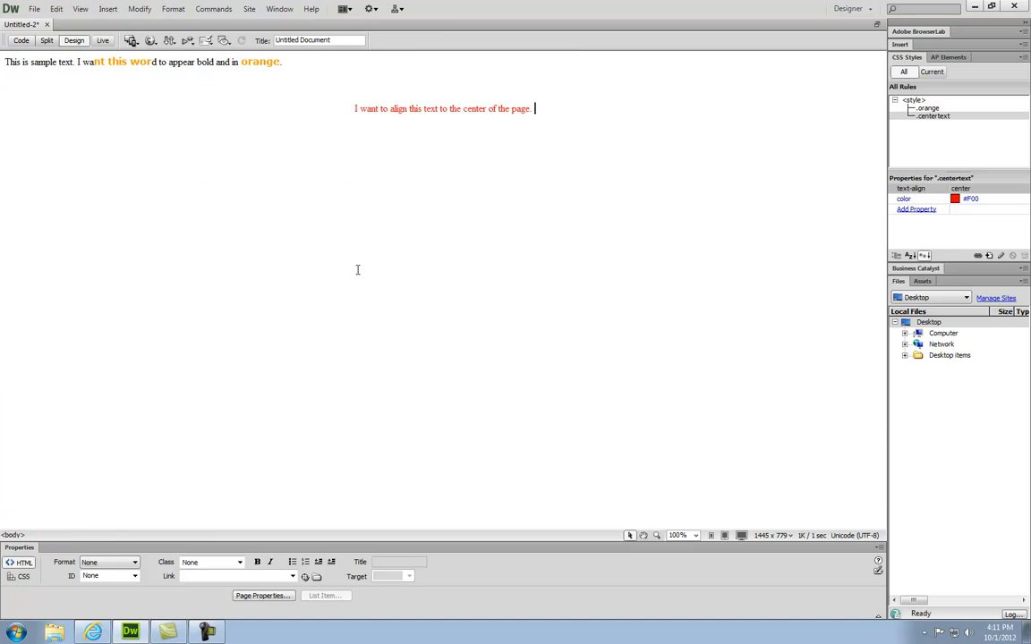